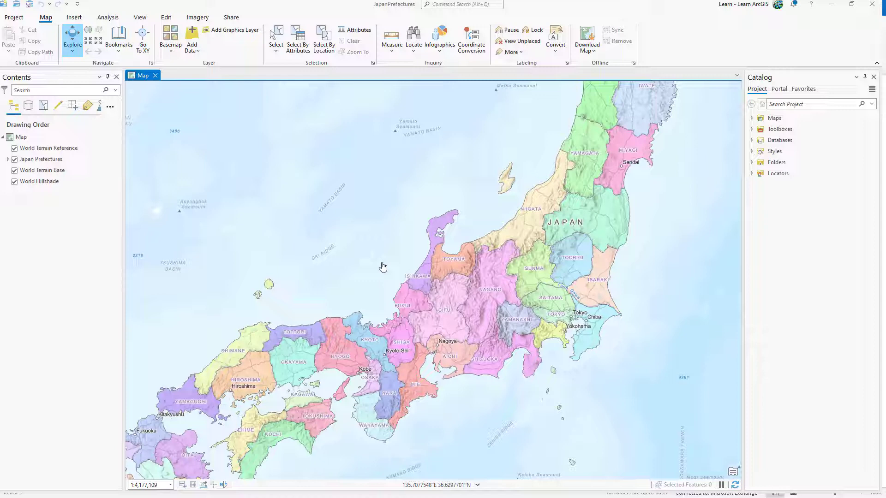
Step: Inspect the Gifu prefecture's attributes in its pop-up, then close the pop-up
{"action": "left_click", "coordinate": [453, 293]}
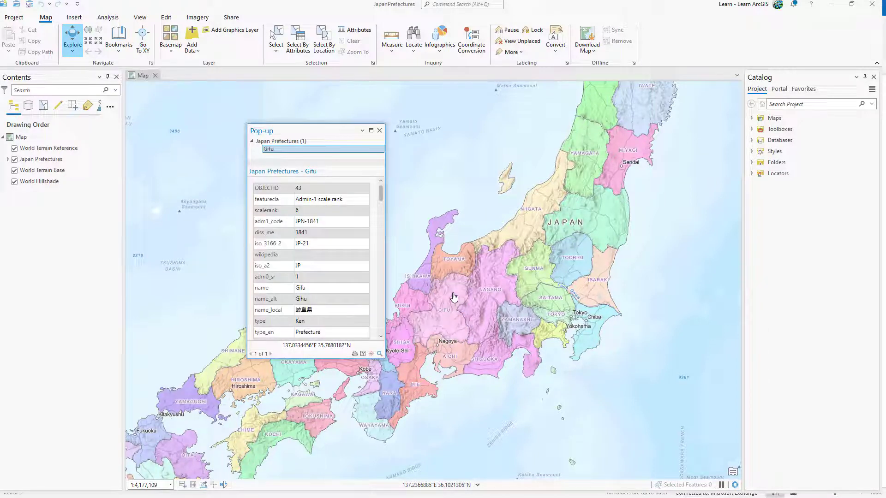
{"action": "scroll", "coordinate": [347, 242], "scroll_direction": "down", "scroll_amount": 5}
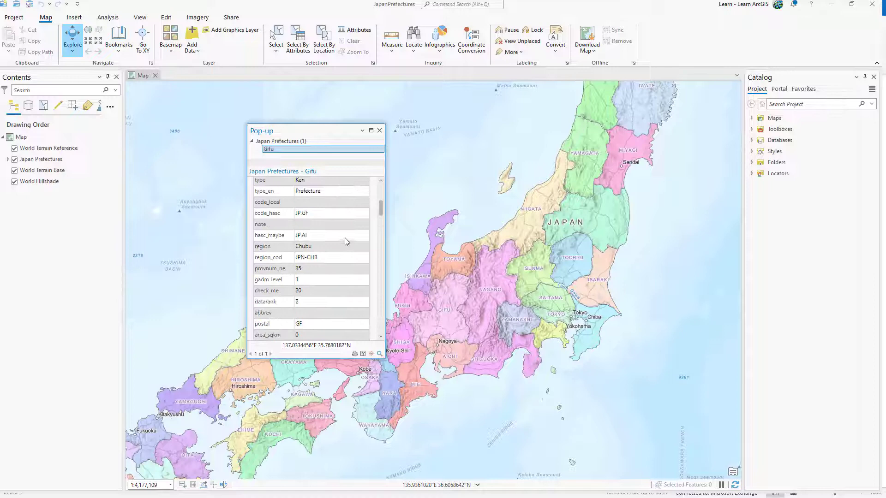
{"action": "scroll", "coordinate": [346, 240], "scroll_direction": "down", "scroll_amount": 10}
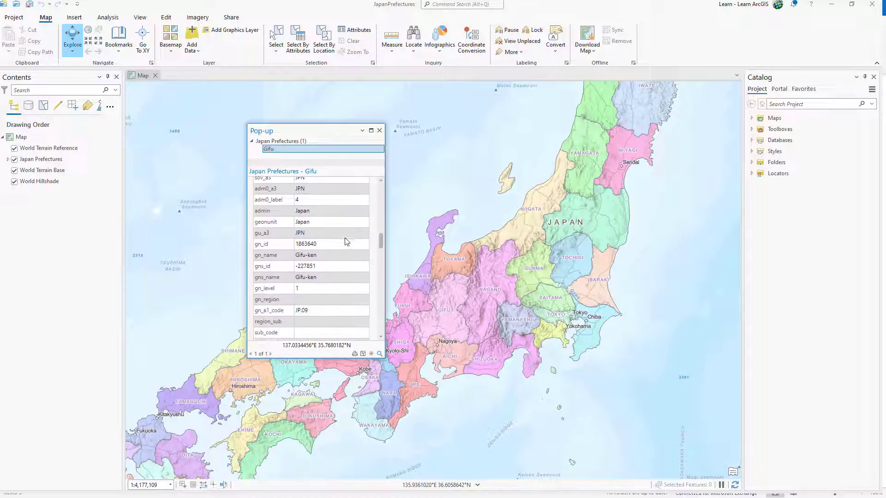
{"action": "scroll", "coordinate": [347, 241], "scroll_direction": "down", "scroll_amount": 10}
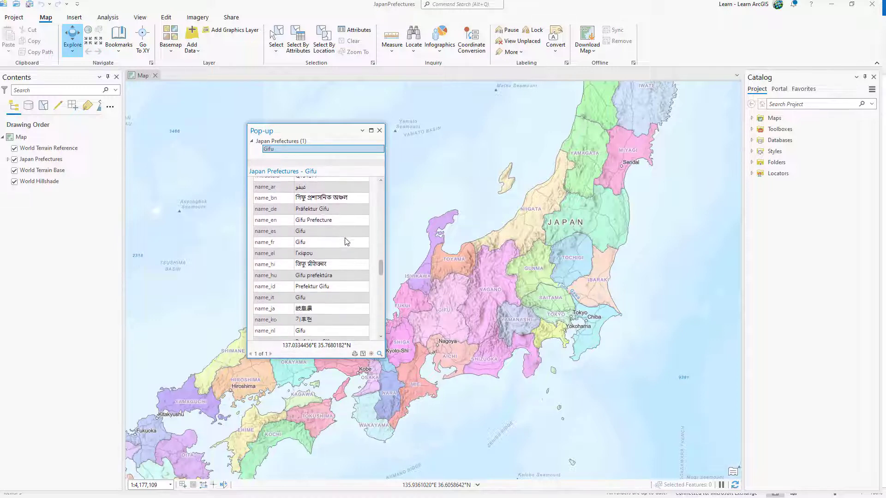
{"action": "scroll", "coordinate": [347, 241], "scroll_direction": "down", "scroll_amount": 10}
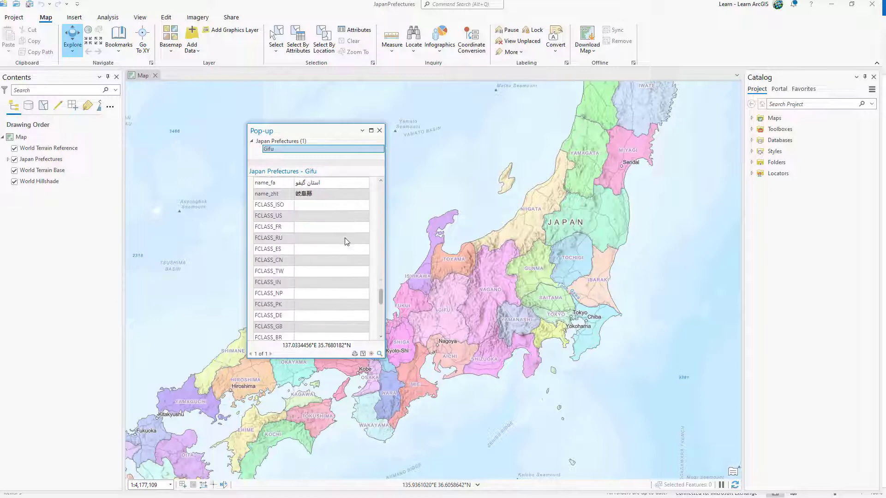
{"action": "scroll", "coordinate": [344, 237], "scroll_direction": "down", "scroll_amount": 10}
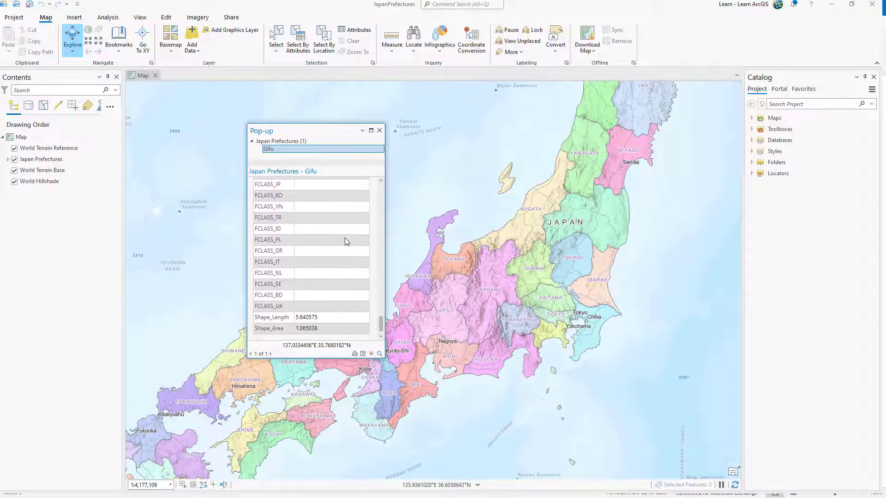
{"action": "left_click", "coordinate": [379, 131]}
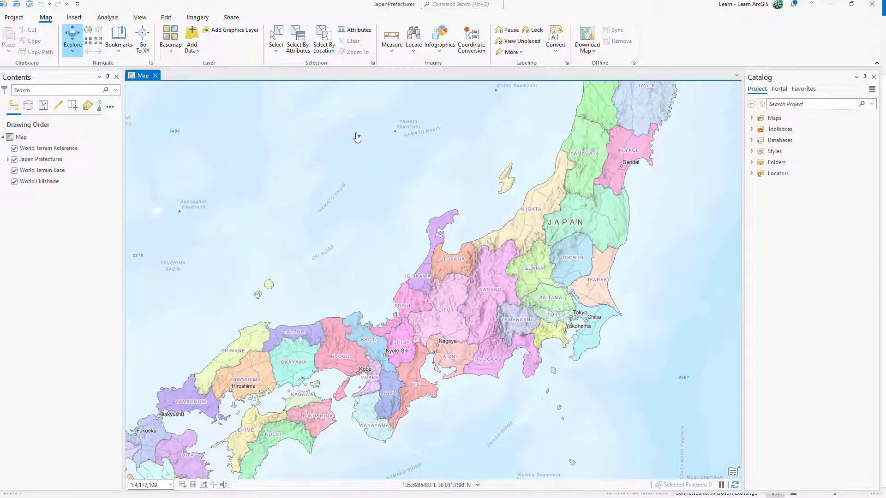
Step: In the Japan Prefectures Fields view, hide all fields, then make OBJECTID visible again
{"action": "right_click", "coordinate": [81, 161]}
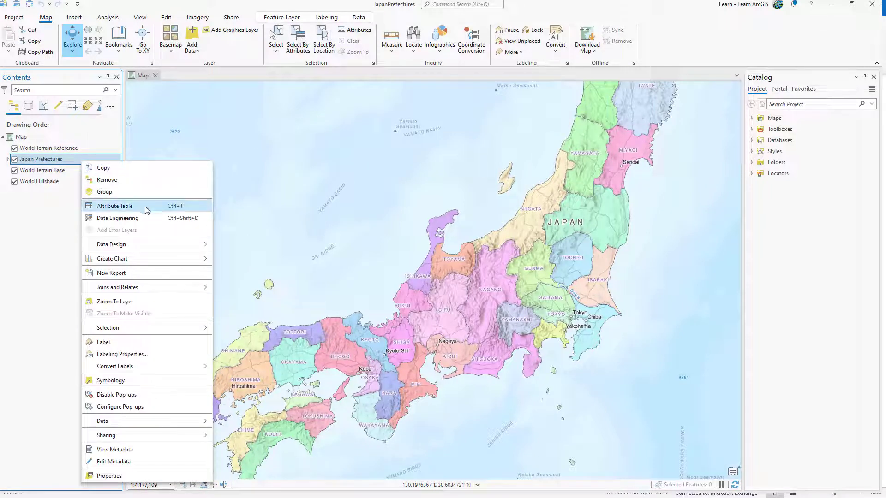
{"action": "mouse_move", "coordinate": [157, 247]}
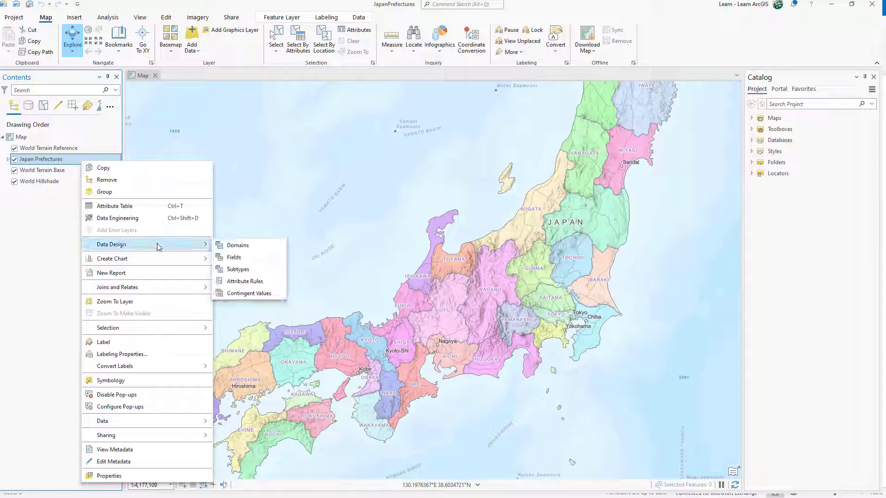
{"action": "left_click", "coordinate": [259, 263]}
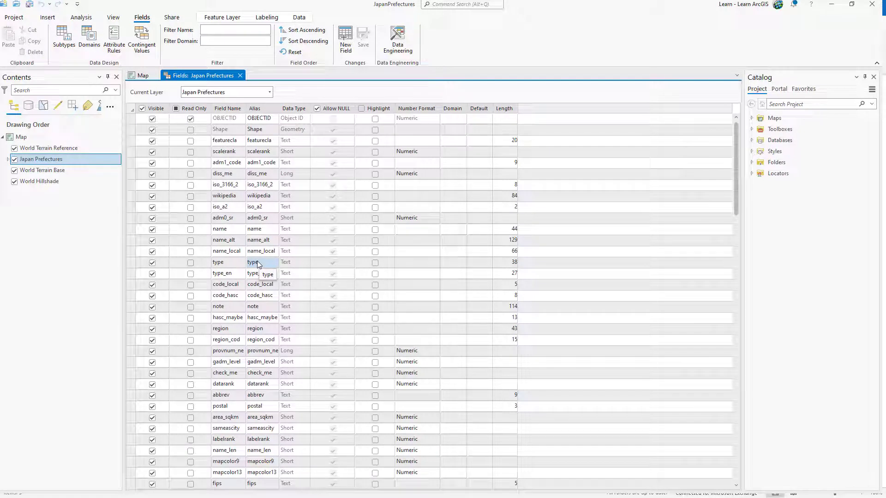
{"action": "left_click", "coordinate": [159, 110]}
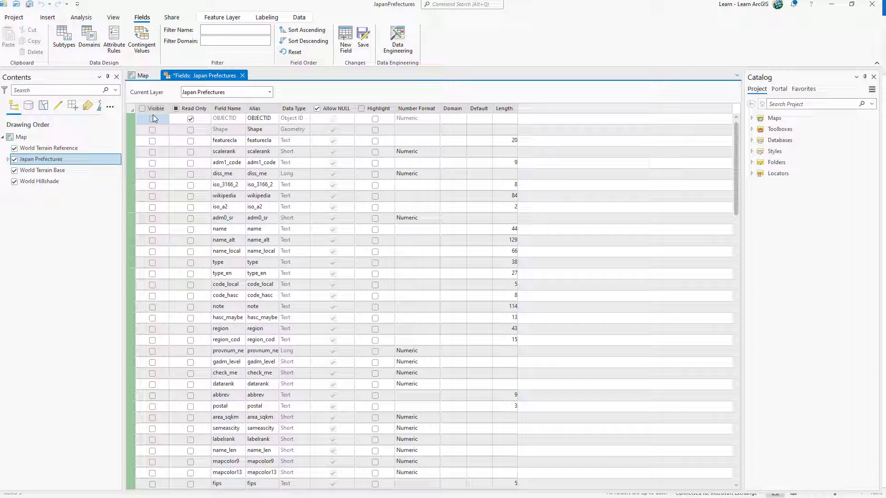
{"action": "left_click", "coordinate": [152, 119]}
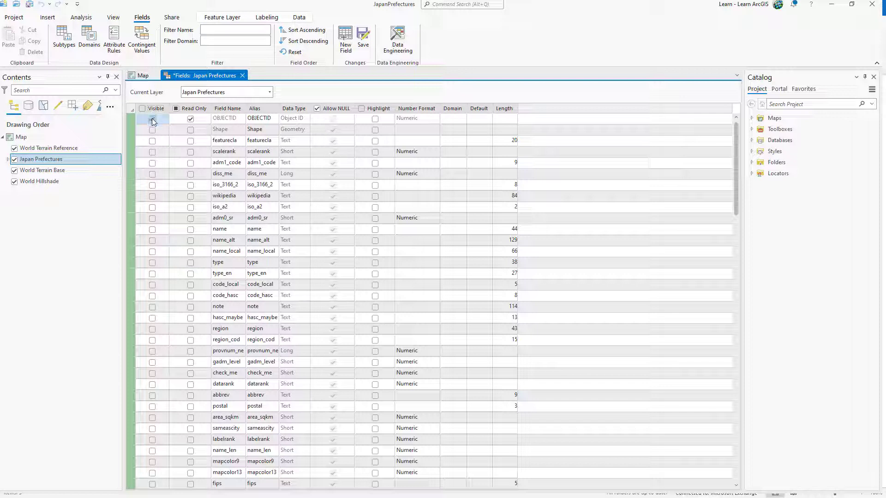
Step: Make iso_3166_2 visible, then filter the list by 'name' and make the name field visible
{"action": "left_click", "coordinate": [152, 185]}
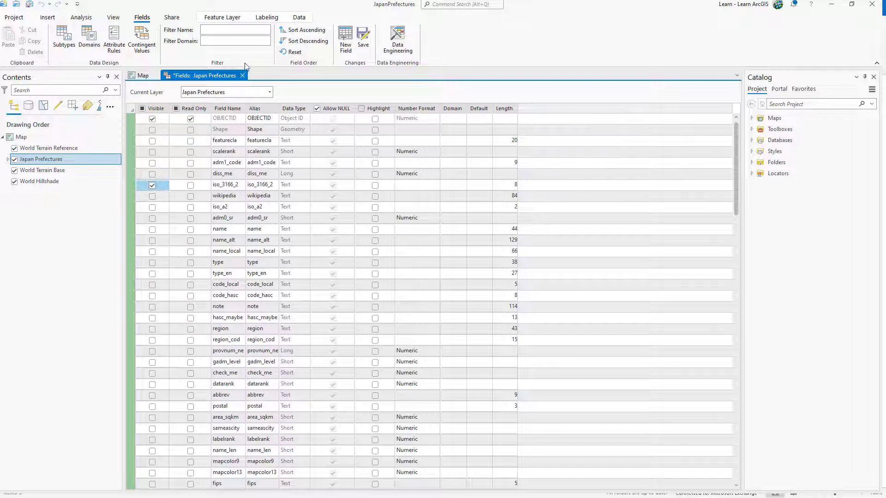
{"action": "left_click", "coordinate": [253, 30]}
{"action": "type", "text": "name"}
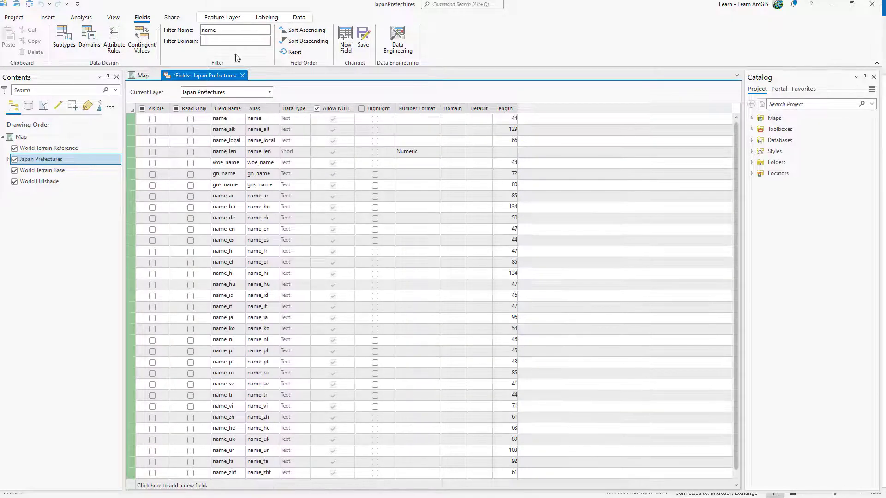
{"action": "left_click", "coordinate": [152, 119]}
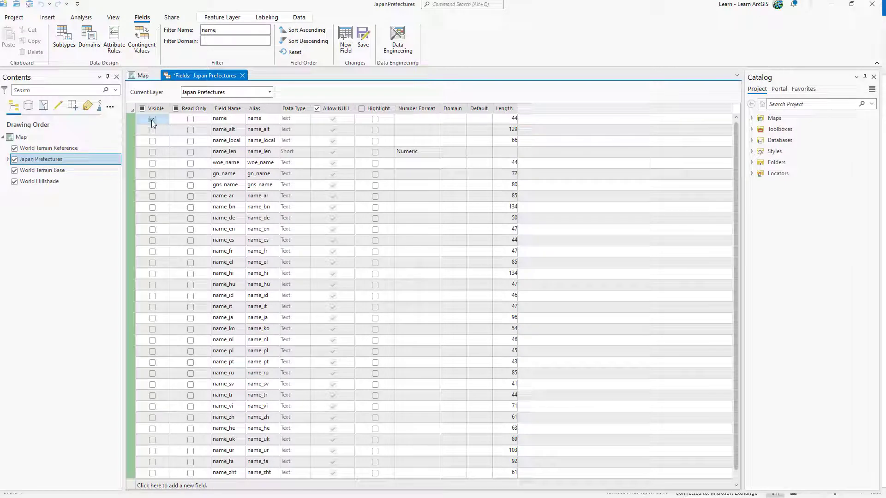
Step: Filter the field list by 'typ', 'reg' and 'abbre', making the region and abbrev fields visible
{"action": "double_click", "coordinate": [209, 29]}
{"action": "type", "text": "typ"}
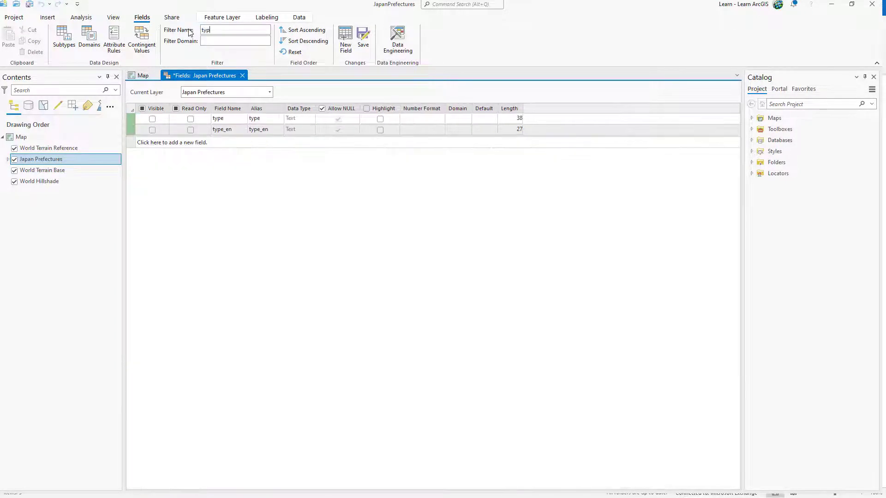
{"action": "double_click", "coordinate": [213, 30]}
{"action": "type", "text": "reg"}
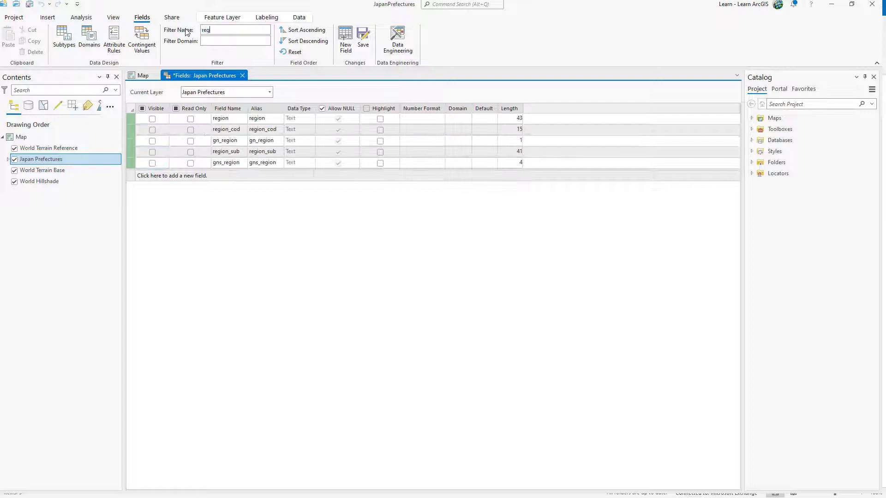
{"action": "left_click", "coordinate": [152, 119]}
{"action": "key", "text": "BackSpace"}
{"action": "key", "text": "BackSpace"}
{"action": "key", "text": "BackSpace"}
{"action": "type", "text": "abbre"}
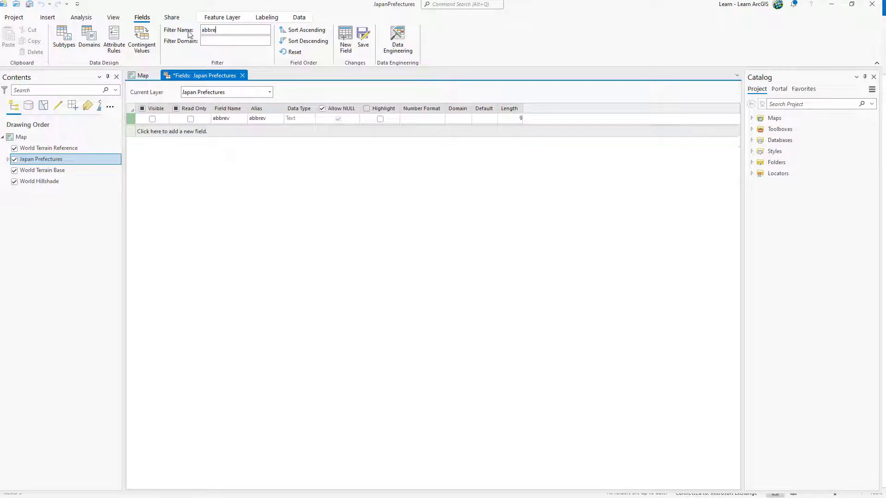
{"action": "left_click", "coordinate": [152, 119]}
Step: Clear the name filter and save the field visibility changes
{"action": "double_click", "coordinate": [215, 30]}
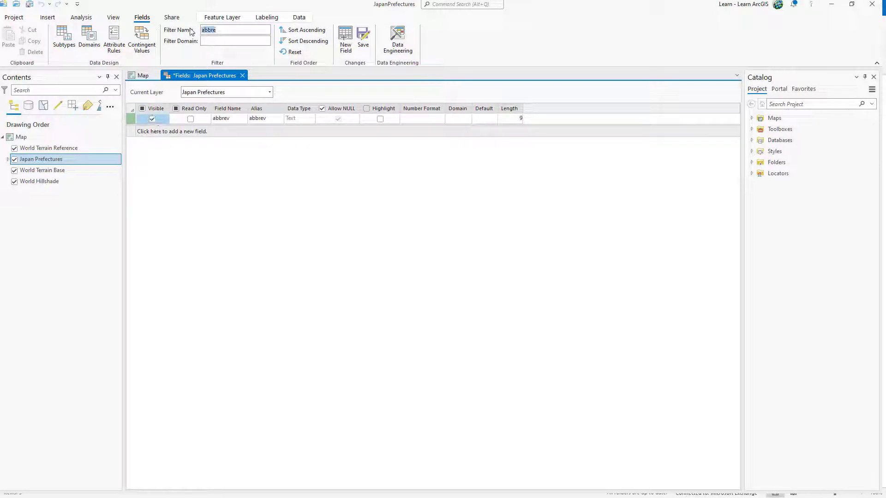
{"action": "key", "text": "BackSpace"}
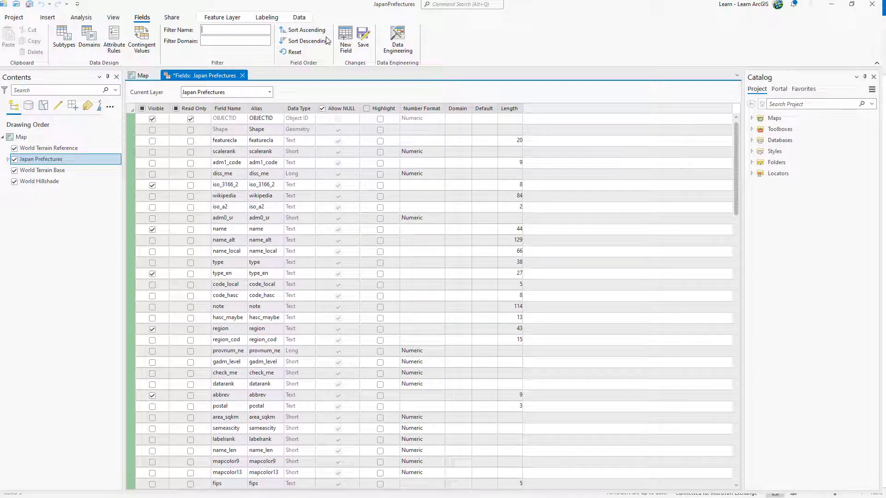
{"action": "left_click", "coordinate": [362, 39]}
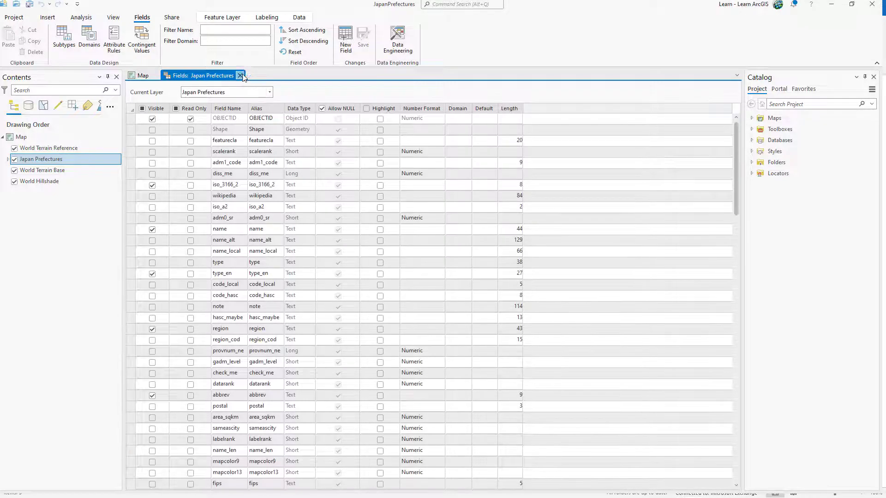
Step: Close the Fields view, open the Japan Prefectures attribute table, and select the type_en column
{"action": "left_click", "coordinate": [240, 75]}
{"action": "right_click", "coordinate": [54, 162]}
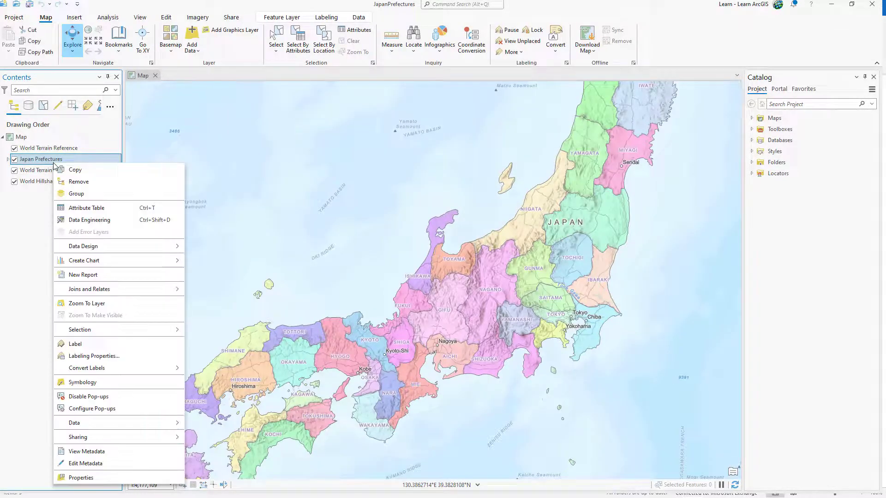
{"action": "left_click", "coordinate": [94, 208]}
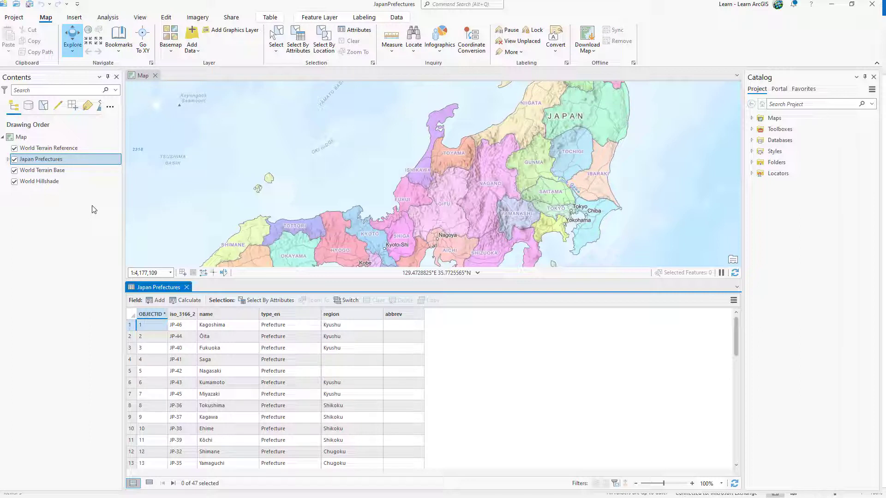
{"action": "left_click", "coordinate": [313, 315]}
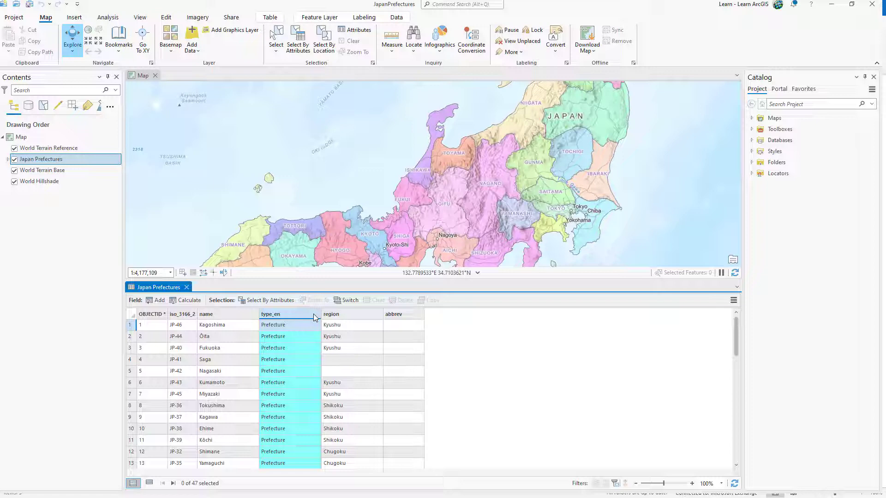
Step: Sort the table by type_en ascending, then flip the sort to descending
{"action": "right_click", "coordinate": [313, 317]}
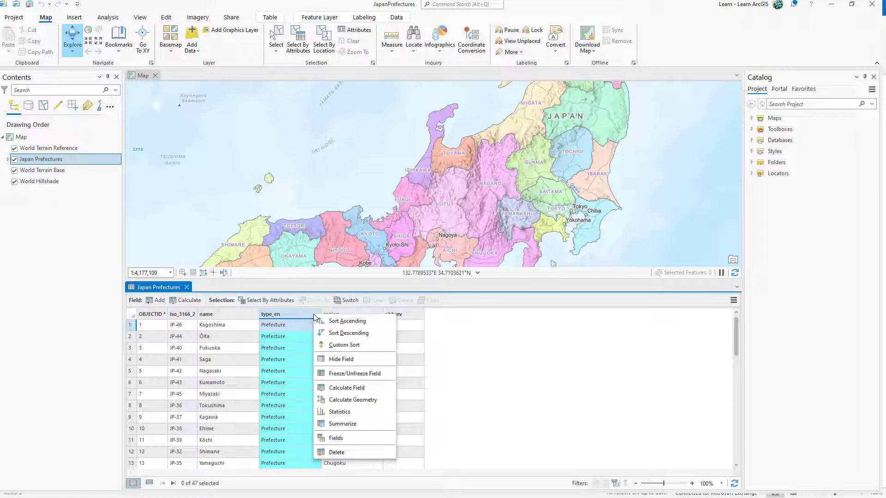
{"action": "left_click", "coordinate": [320, 326]}
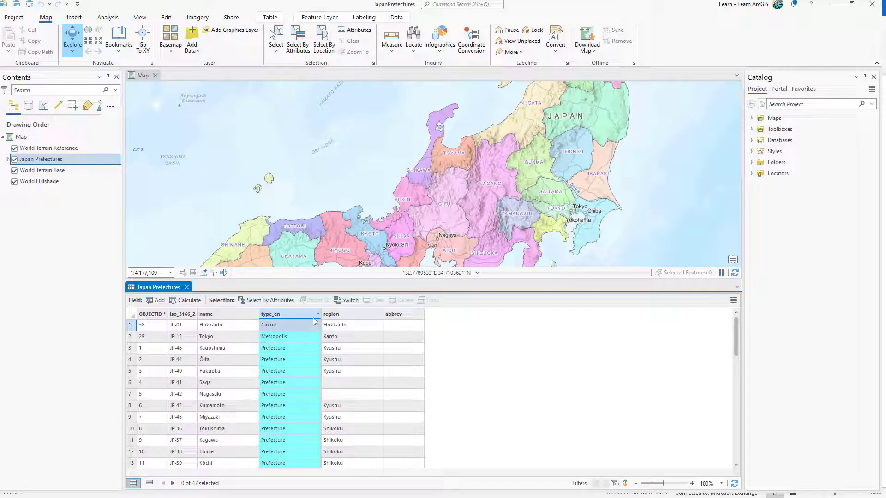
{"action": "double_click", "coordinate": [308, 314]}
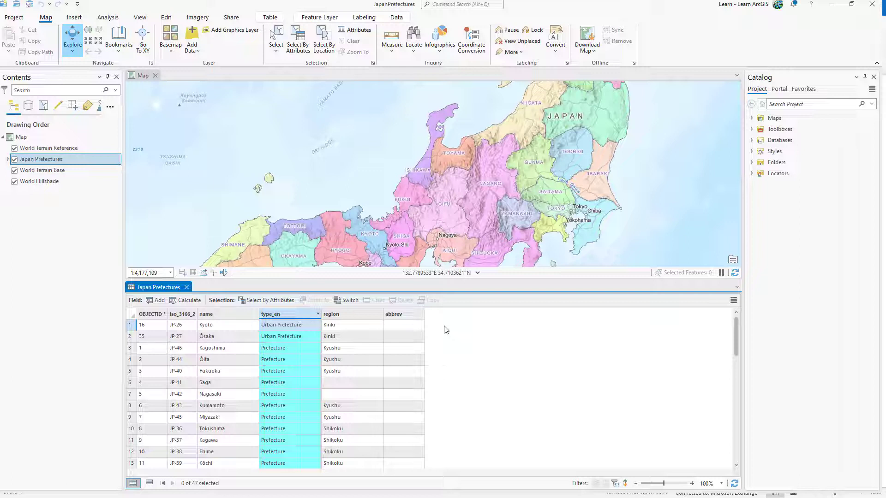
Step: Hide the empty abbrev column from the attribute table
{"action": "left_click", "coordinate": [414, 314]}
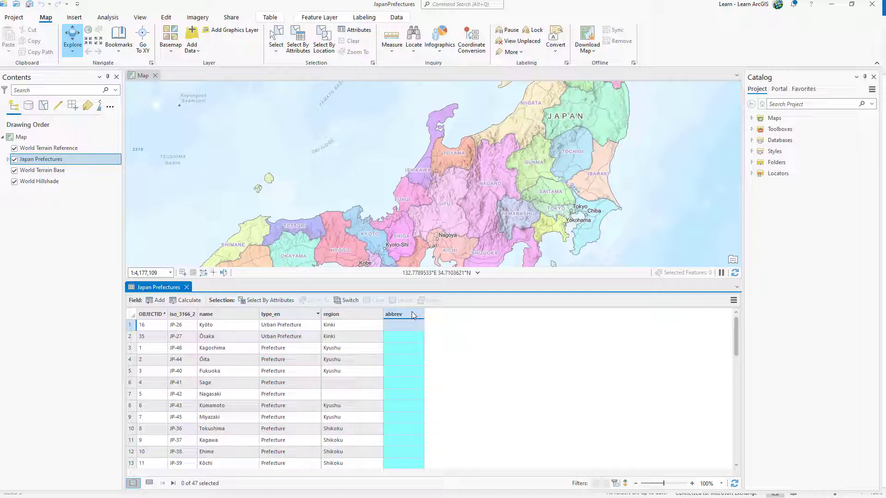
{"action": "right_click", "coordinate": [412, 314]}
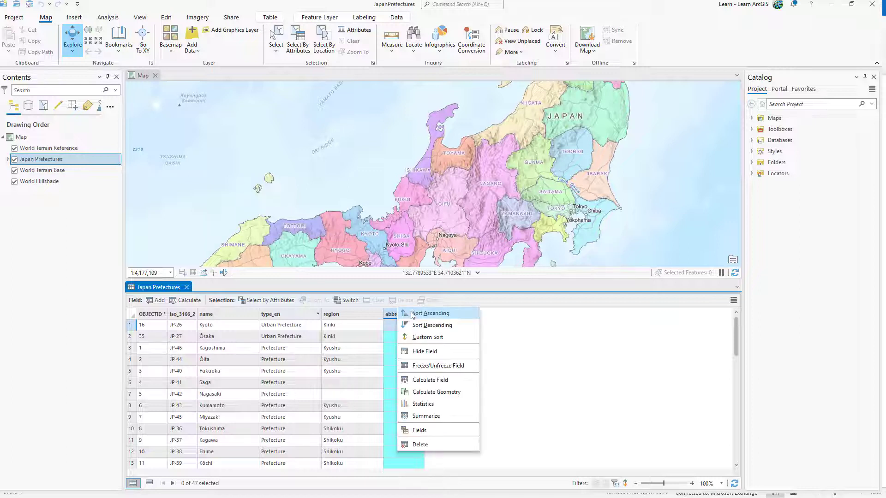
{"action": "left_click", "coordinate": [450, 350]}
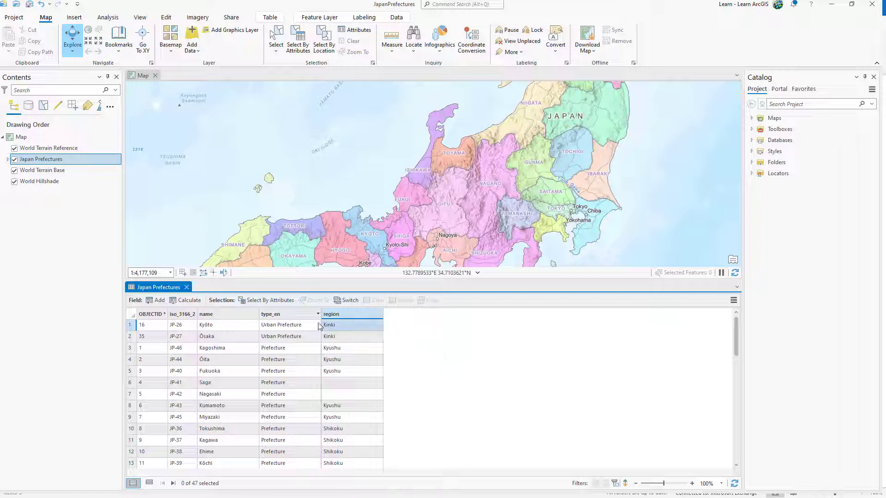
{"action": "left_click", "coordinate": [186, 317]}
Step: From the iso_3166_2 column's Fields settings, set its alias to 'ISO code'
{"action": "right_click", "coordinate": [186, 320]}
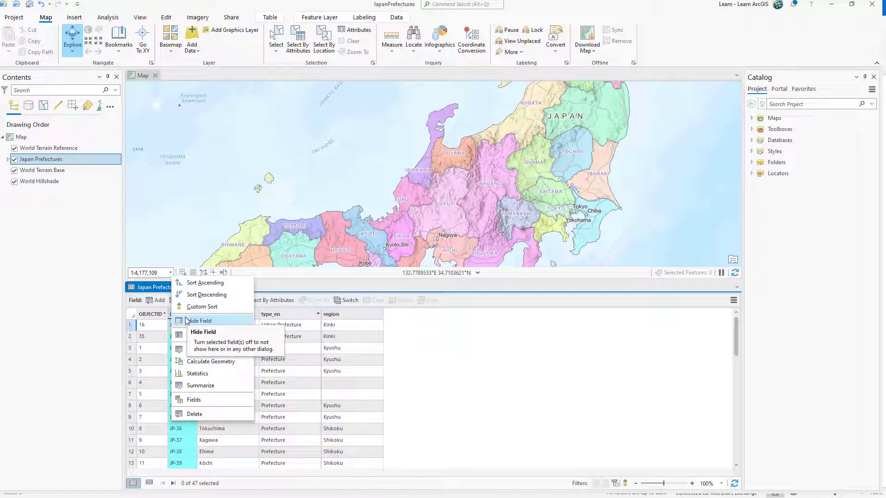
{"action": "left_click", "coordinate": [223, 404]}
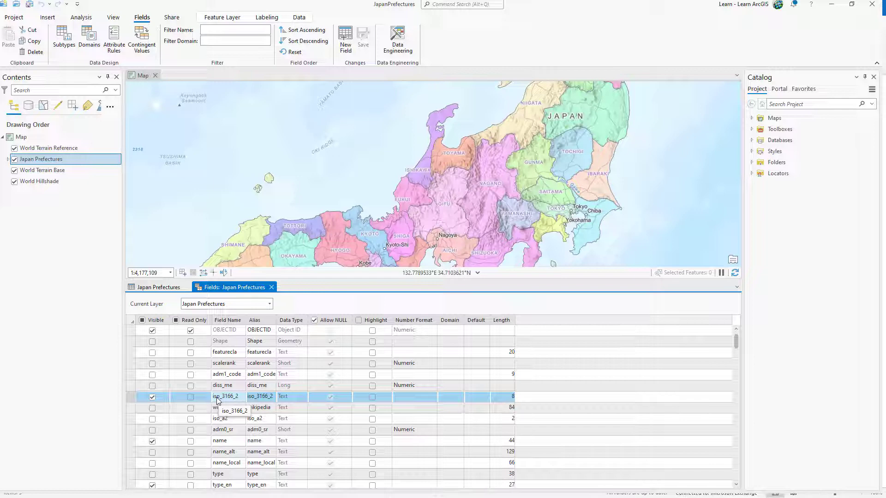
{"action": "left_click", "coordinate": [256, 399]}
{"action": "key", "text": "BackSpace"}
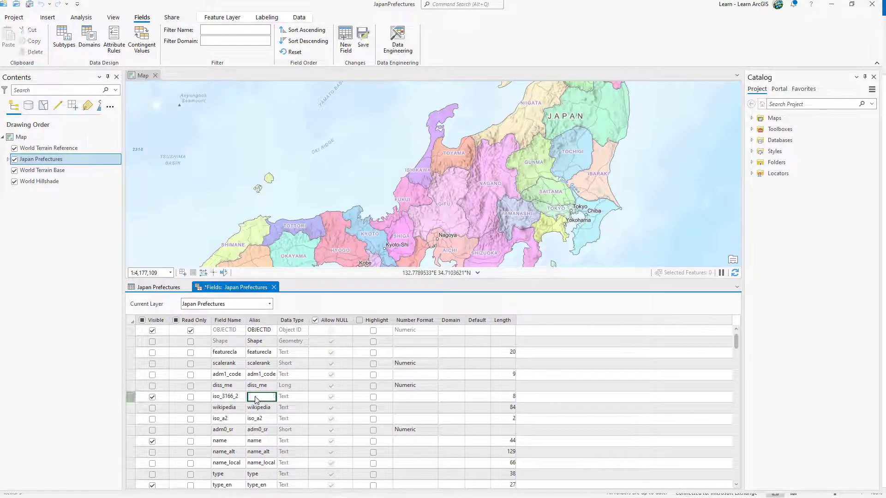
{"action": "type", "text": "ISO code"}
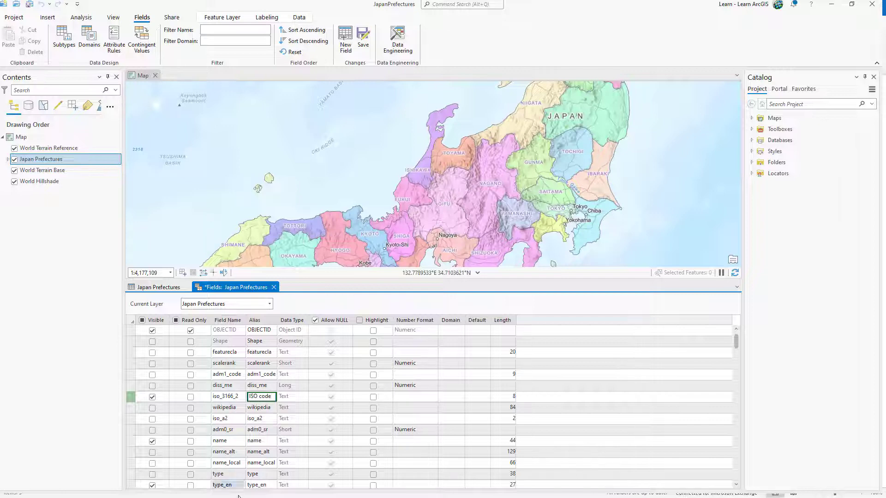
{"action": "left_click", "coordinate": [265, 488]}
Step: Trim the type_en alias to 'type', save the field changes, and return to the table
{"action": "left_click", "coordinate": [269, 464]}
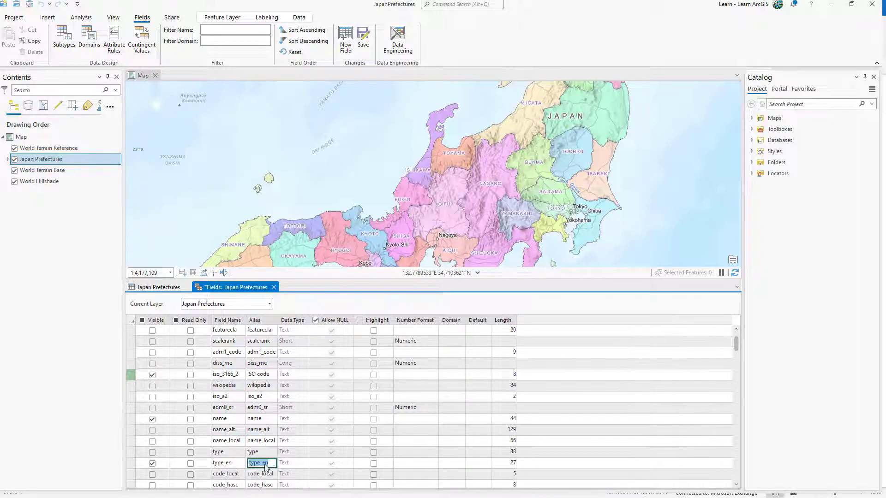
{"action": "left_click", "coordinate": [270, 463]}
{"action": "key", "text": "BackSpace"}
{"action": "key", "text": "BackSpace"}
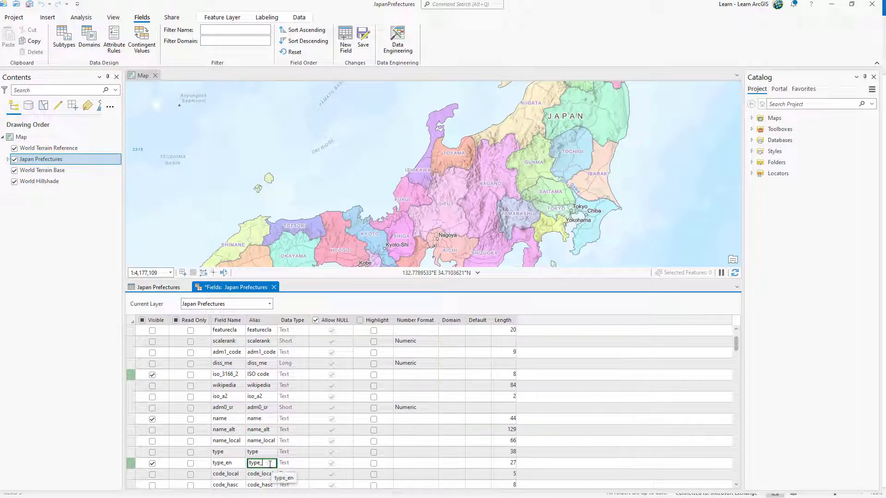
{"action": "right_click", "coordinate": [273, 427]}
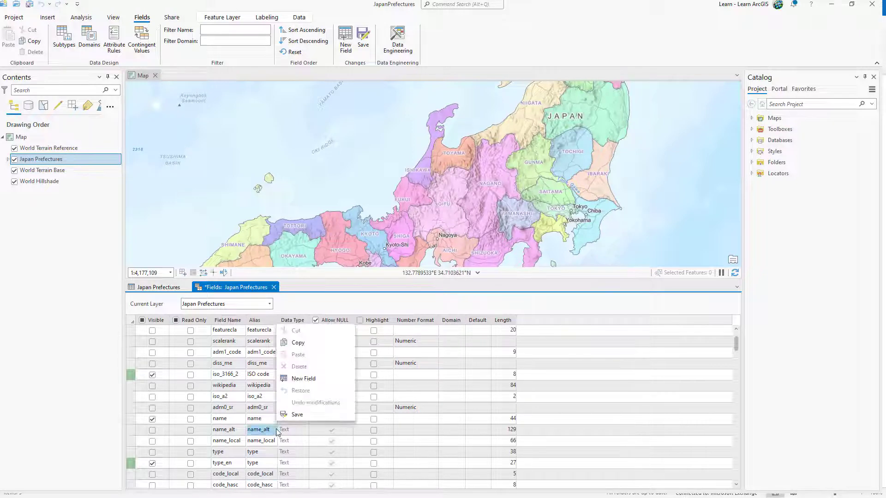
{"action": "left_click", "coordinate": [304, 414]}
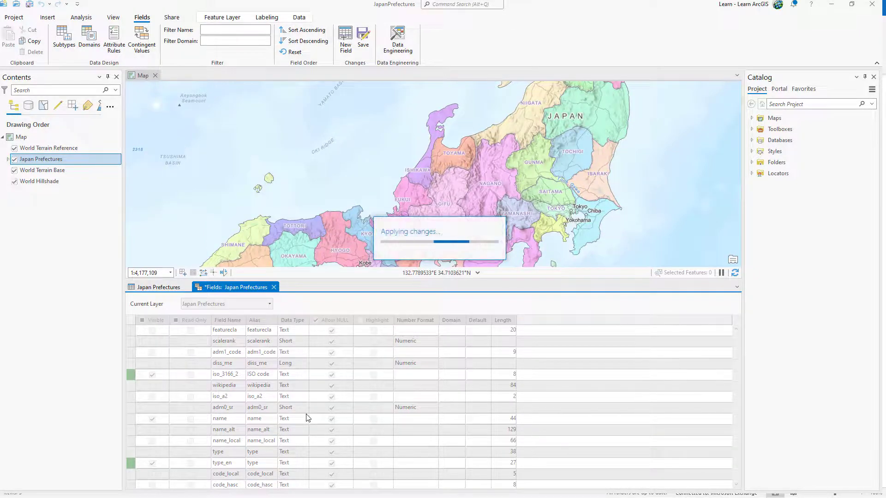
{"action": "left_click", "coordinate": [159, 288]}
{"action": "left_click", "coordinate": [180, 325]}
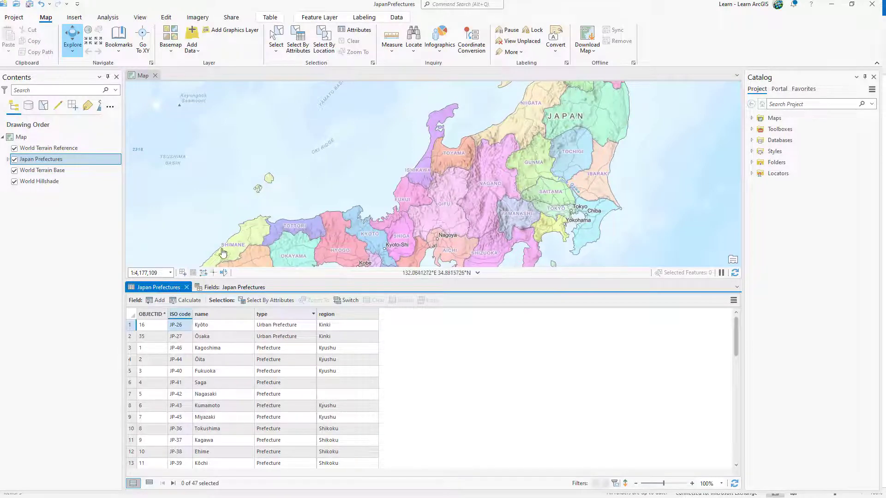
{"action": "left_click", "coordinate": [254, 237]}
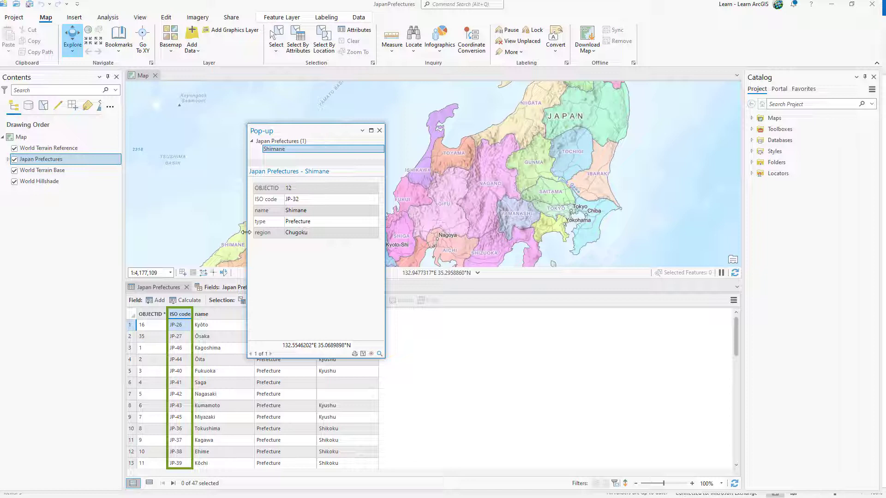
{"action": "left_click", "coordinate": [379, 131]}
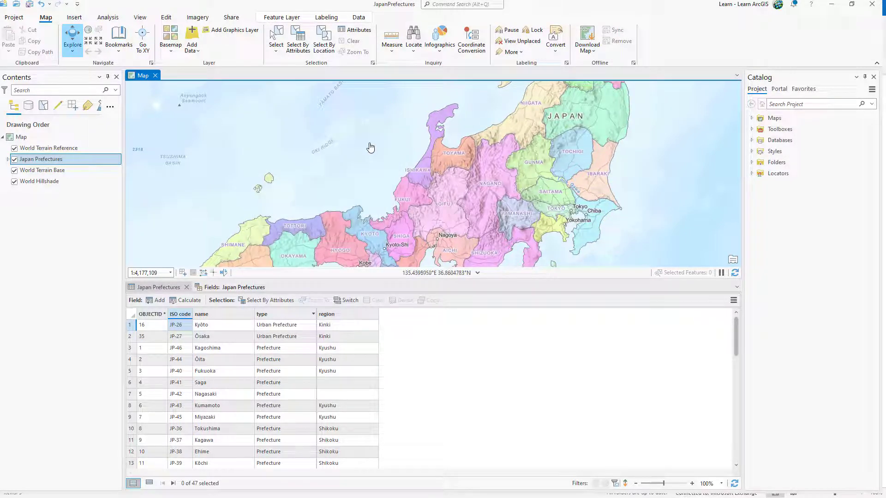
Step: Turn on Highlight for iso_3166_2 in the Fields view, save it, and close the Fields tab
{"action": "left_click", "coordinate": [247, 286]}
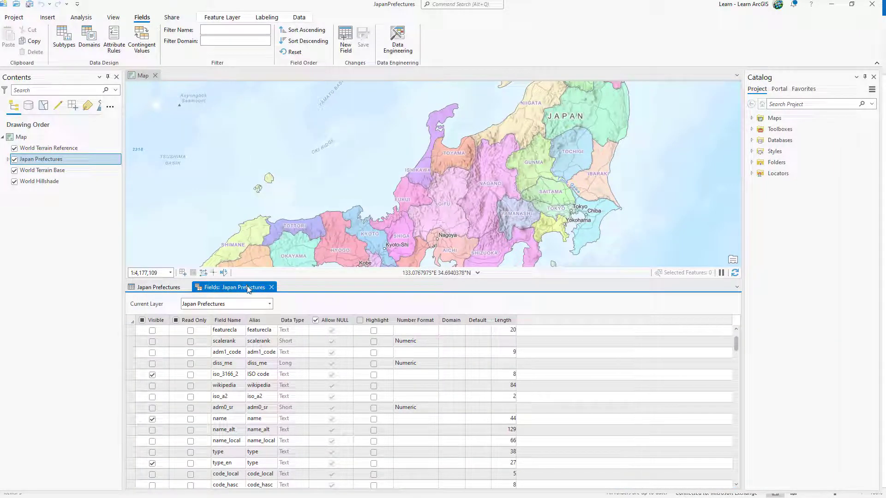
{"action": "left_click", "coordinate": [374, 376]}
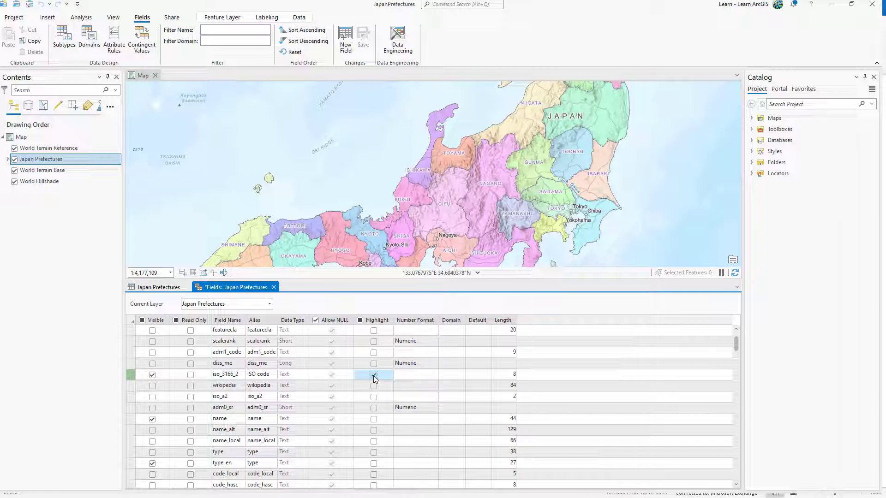
{"action": "right_click", "coordinate": [397, 364]}
{"action": "left_click", "coordinate": [420, 455]}
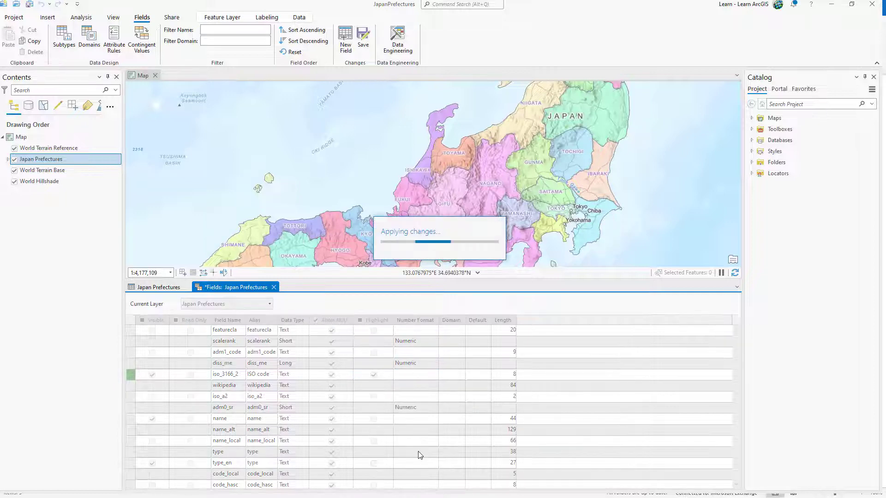
{"action": "left_click", "coordinate": [271, 286]}
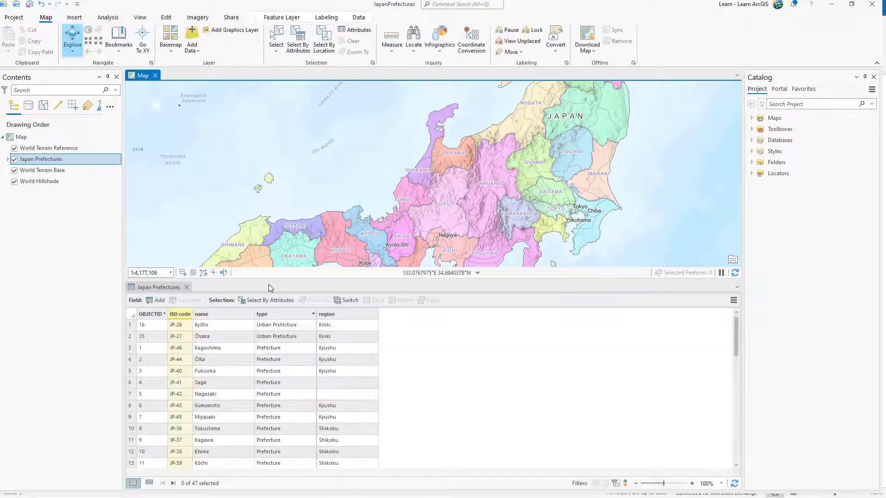